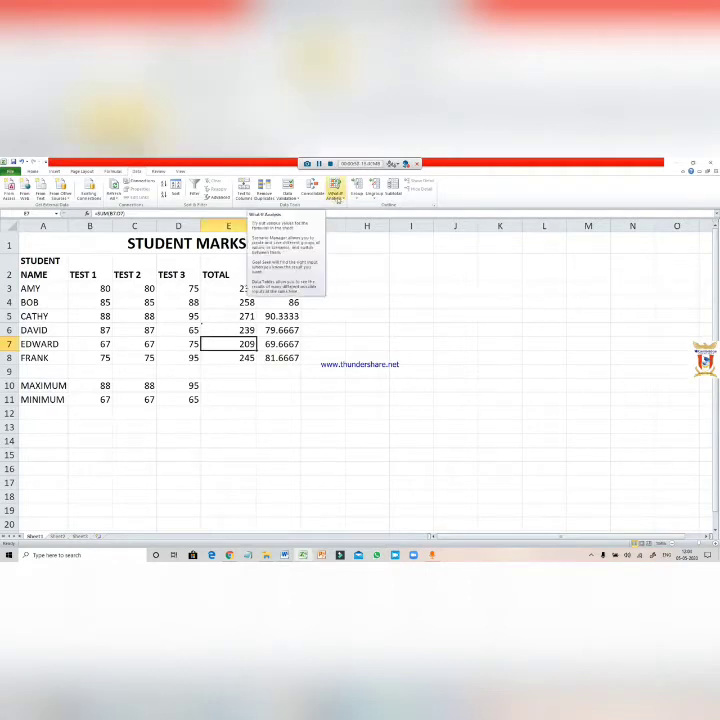
Step: Start a Goal Seek in the student marksheet with the total in E7 as the set cell
{"action": "left_click", "coordinate": [337, 196]}
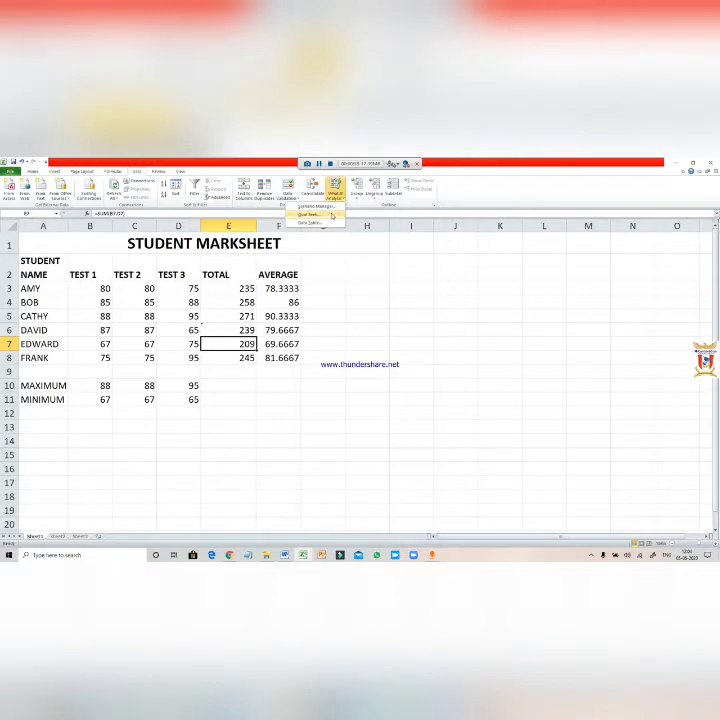
{"action": "left_click", "coordinate": [332, 215]}
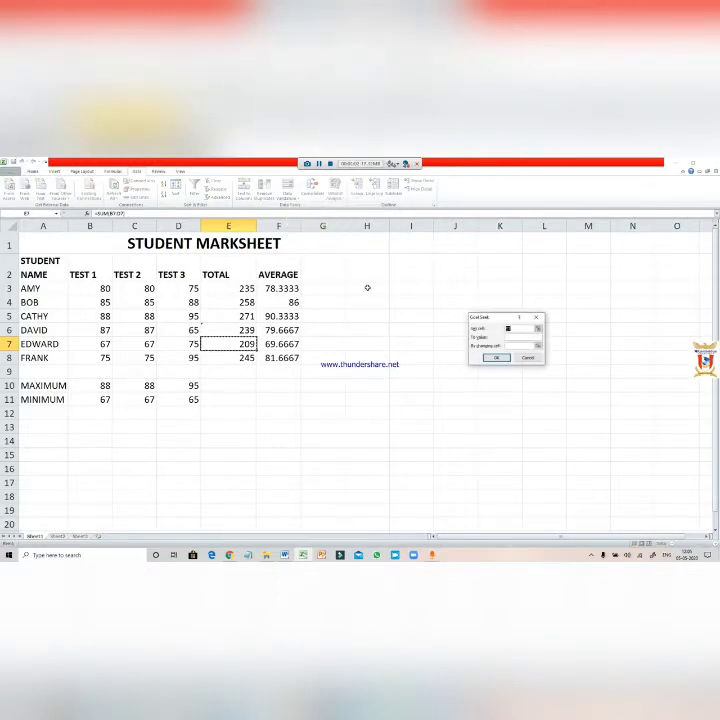
{"action": "left_click_drag", "start_coordinate": [495, 317], "coordinate": [463, 322]}
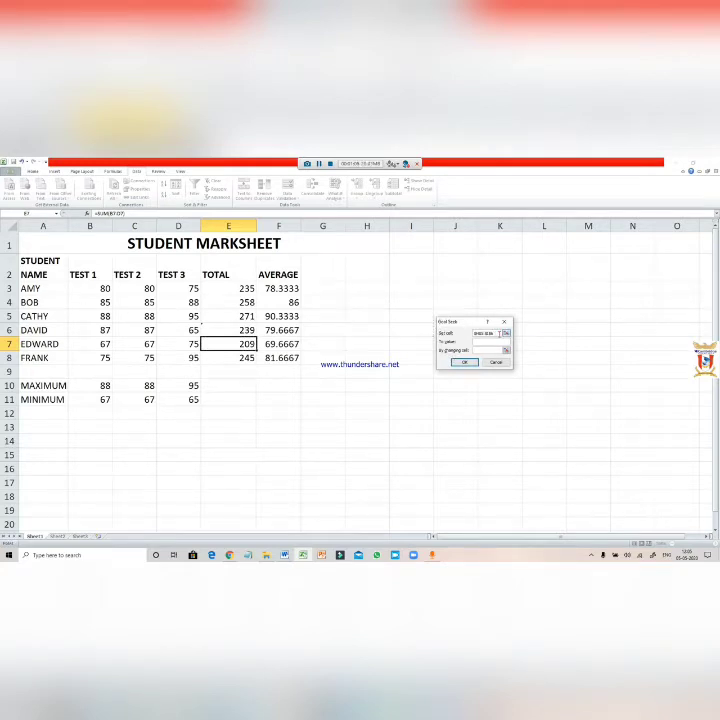
{"action": "key", "text": "BackSpace"}
{"action": "left_click", "coordinate": [247, 343]}
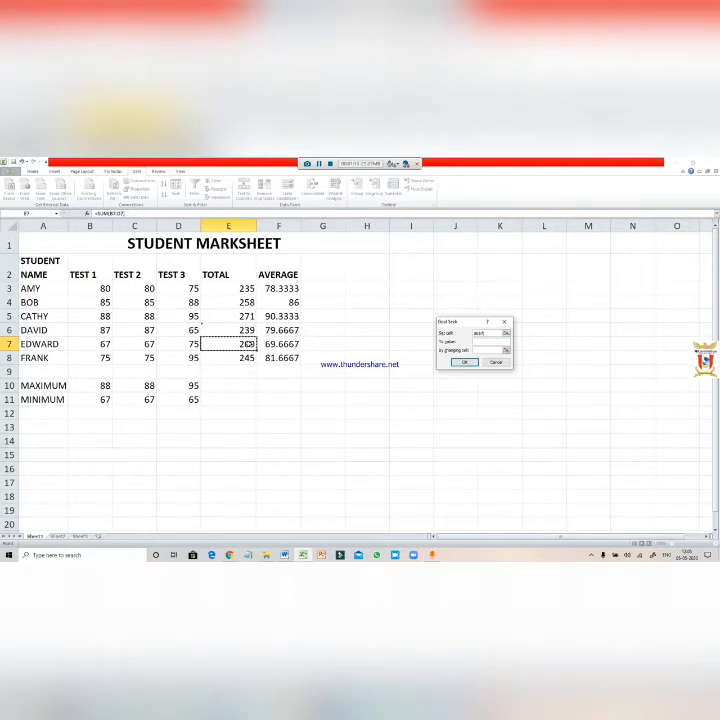
Step: Seek a target value of 220 by changing the Test 1 mark in B7, and accept the solution
{"action": "left_click", "coordinate": [489, 341]}
{"action": "type", "text": "200"}
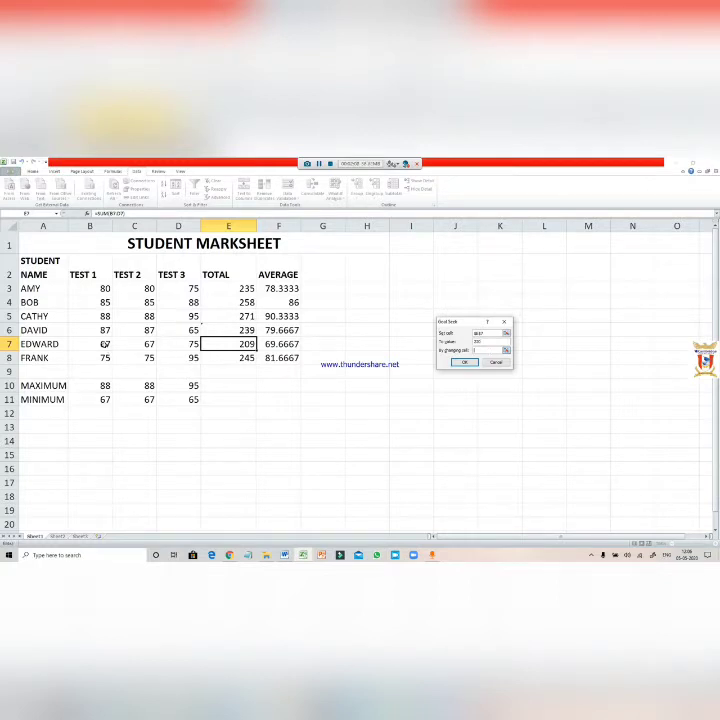
{"action": "left_click", "coordinate": [105, 344]}
{"action": "left_click", "coordinate": [465, 362]}
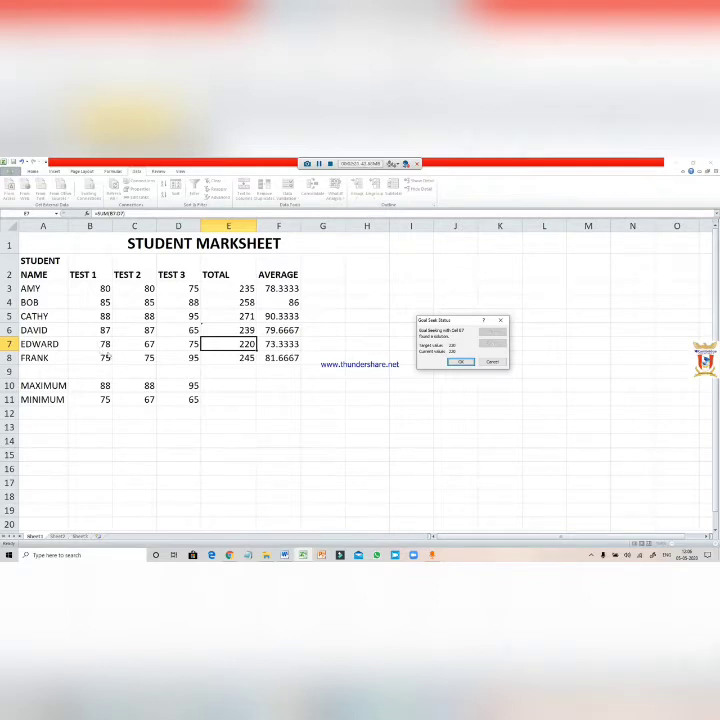
{"action": "left_click", "coordinate": [453, 361]}
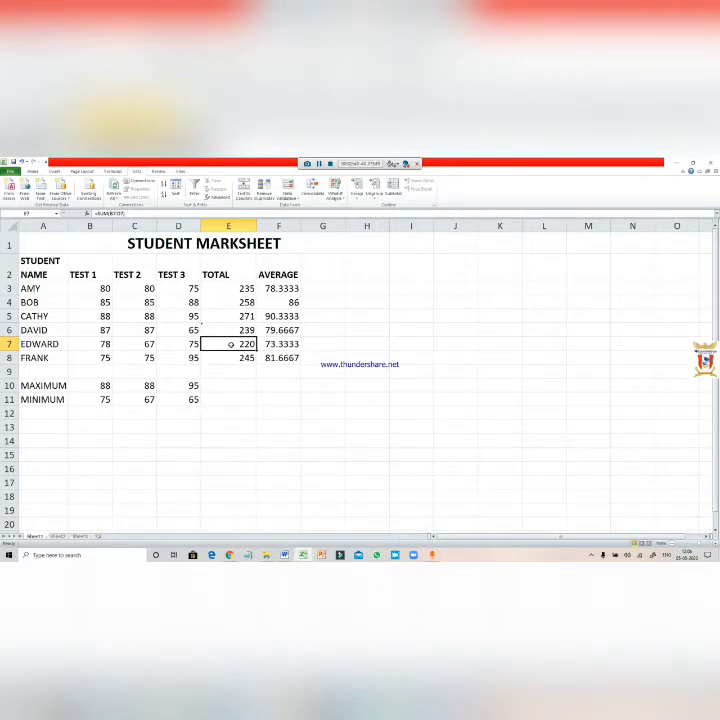
{"action": "left_click", "coordinate": [101, 343]}
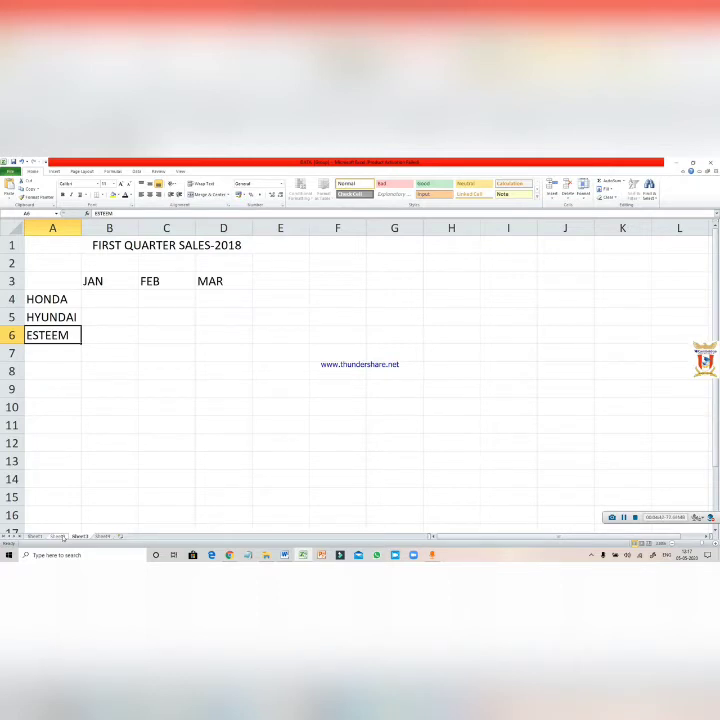
Step: Ungroup the grouped worksheets from Sheet2
{"action": "left_click", "coordinate": [58, 537]}
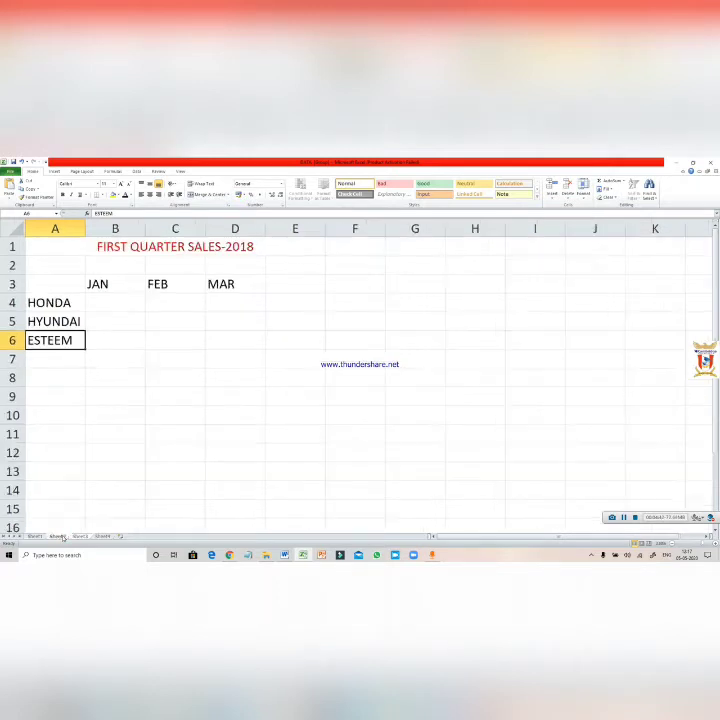
{"action": "left_click", "coordinate": [622, 517]}
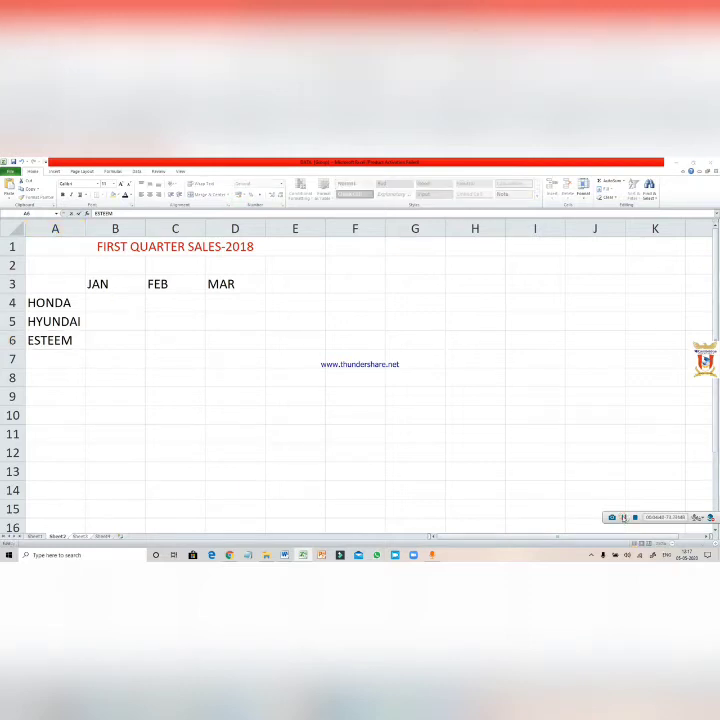
{"action": "left_click", "coordinate": [58, 537]}
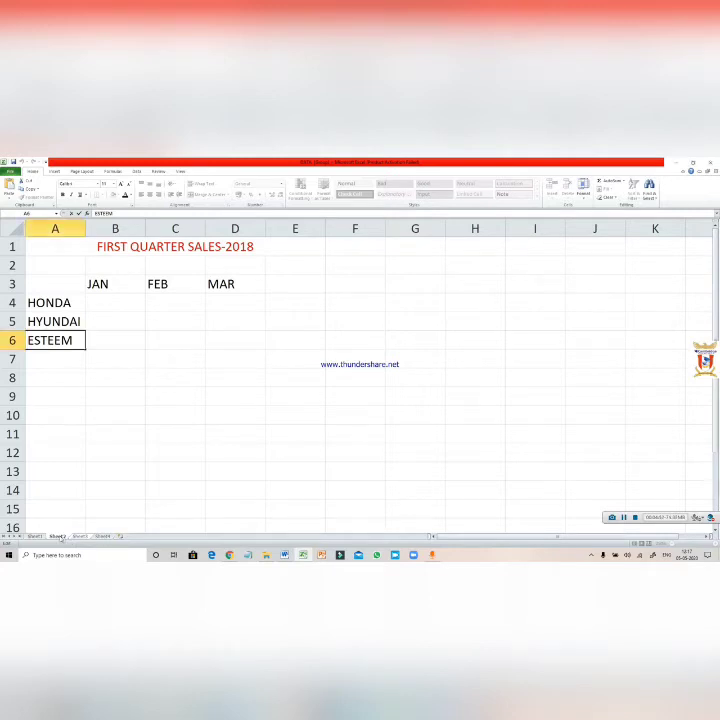
{"action": "right_click", "coordinate": [60, 537]}
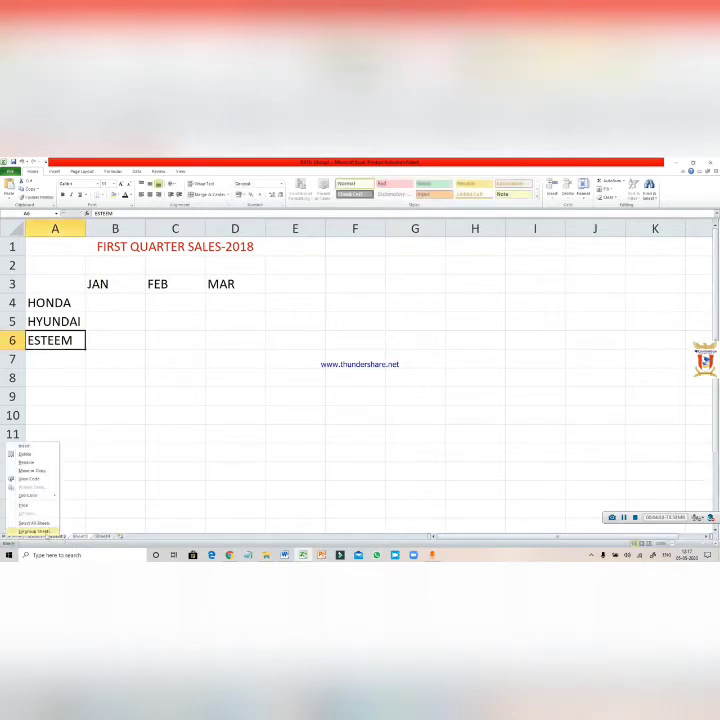
{"action": "left_click", "coordinate": [36, 531]}
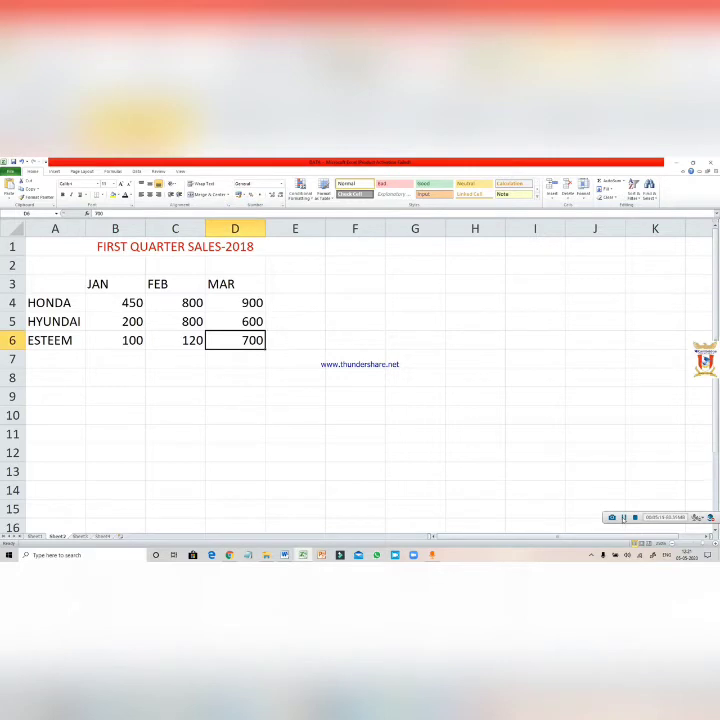
Step: View the 2019 sales on Sheet3, and start Consolidate on Sheet4 with B4 as the destination
{"action": "left_click", "coordinate": [79, 536]}
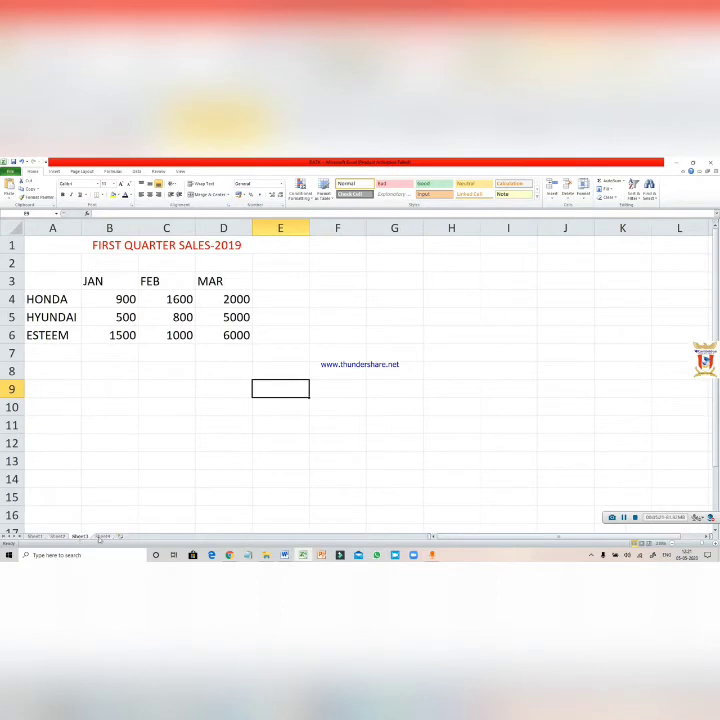
{"action": "left_click", "coordinate": [102, 537]}
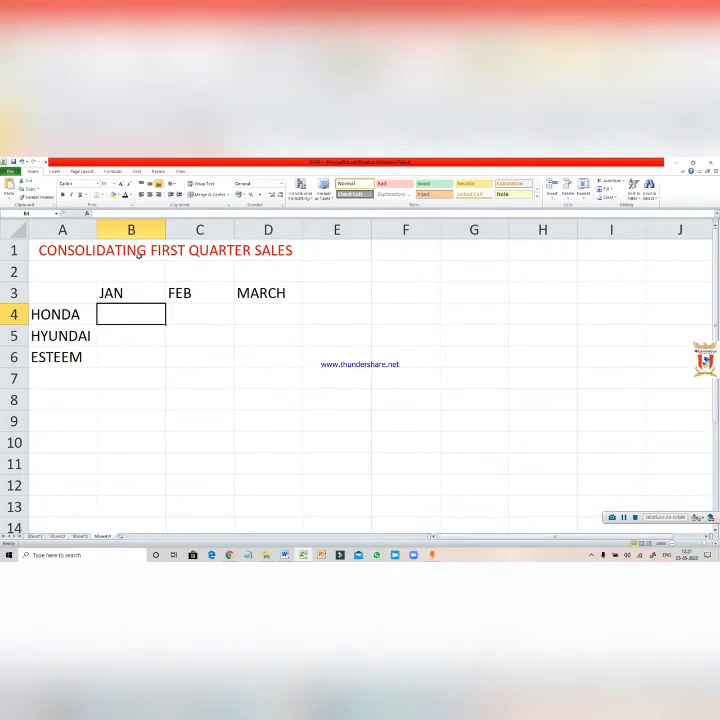
{"action": "left_click", "coordinate": [134, 172]}
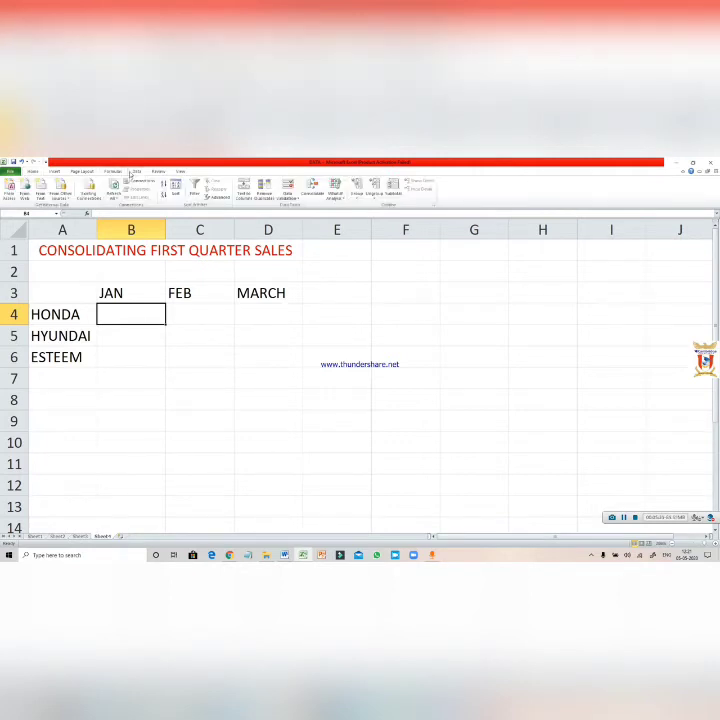
{"action": "left_click", "coordinate": [311, 196]}
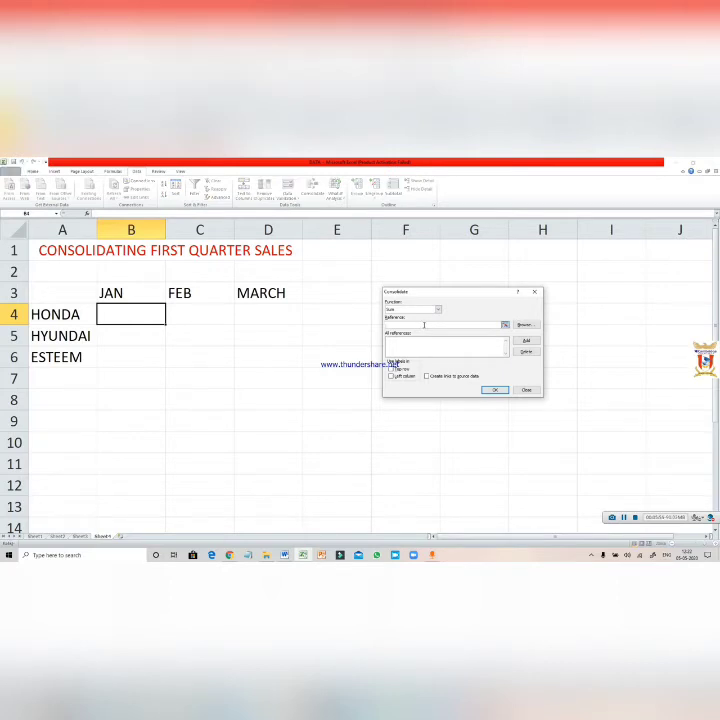
Step: Add the 2018 sales range B4:D6 on Sheet2 as the first consolidation reference
{"action": "left_click", "coordinate": [58, 537]}
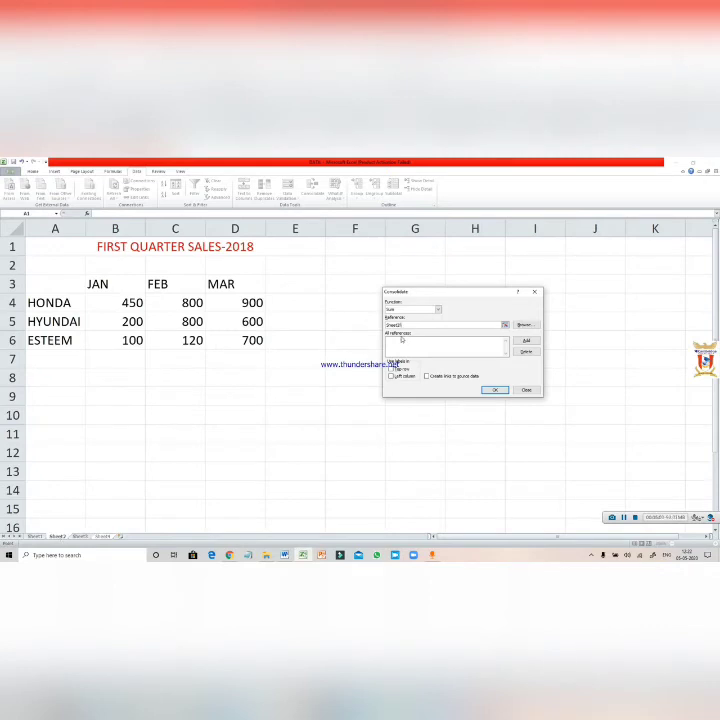
{"action": "left_click", "coordinate": [408, 325]}
{"action": "left_click", "coordinate": [108, 301]}
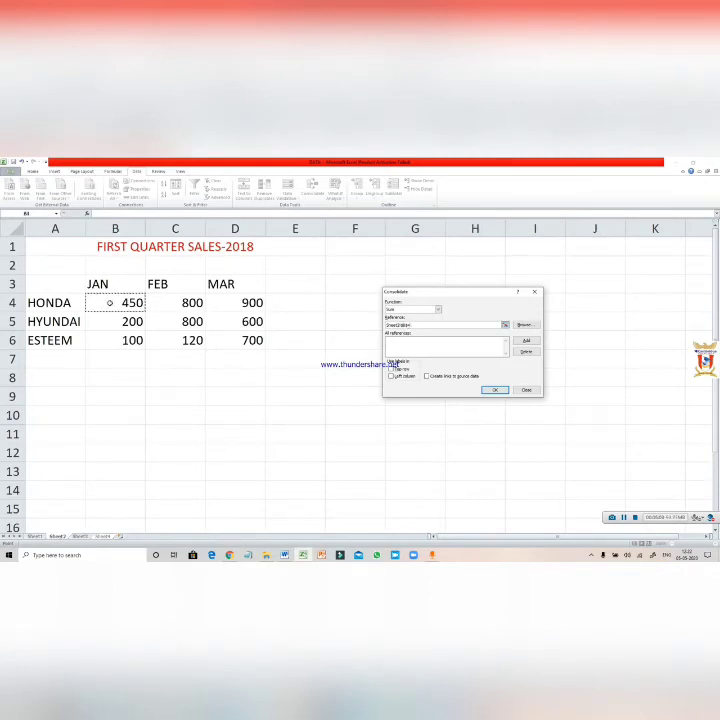
{"action": "left_click_drag", "start_coordinate": [110, 301], "coordinate": [235, 321]}
{"action": "key", "text": "shift+Down"}
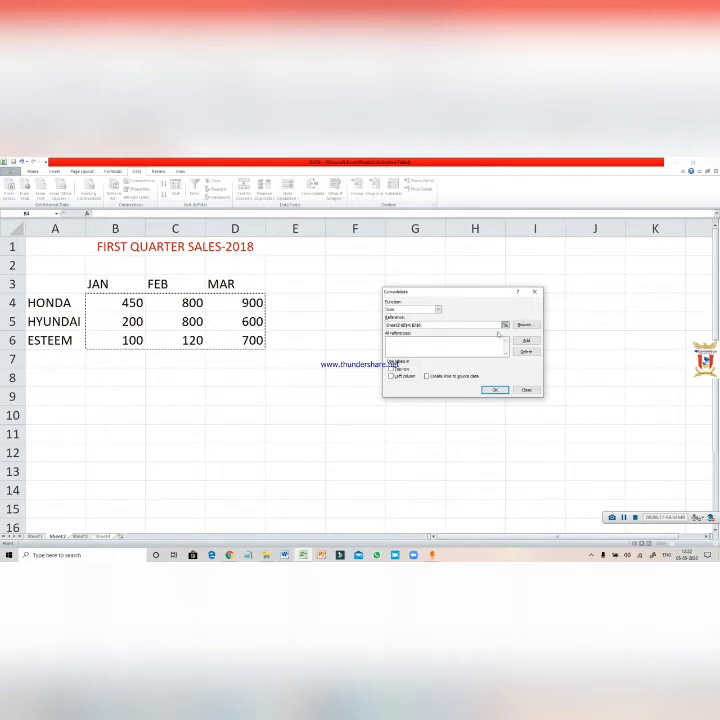
{"action": "left_click", "coordinate": [526, 341]}
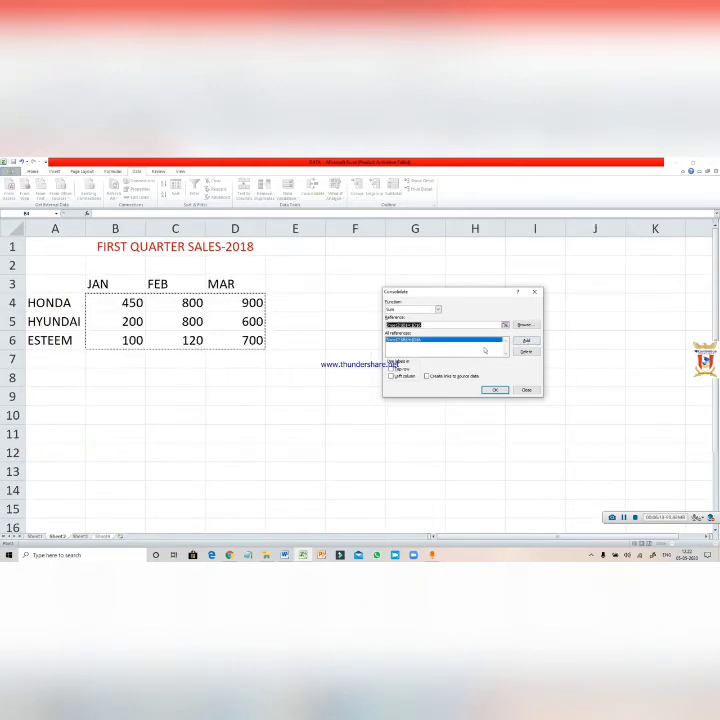
Step: Add the 2019 sales range B4:D6 on Sheet3 as the second reference and run the Sum consolidation
{"action": "left_click", "coordinate": [474, 324]}
{"action": "key", "text": "BackSpace"}
{"action": "key", "text": "BackSpace"}
{"action": "key", "text": "BackSpace"}
{"action": "key", "text": "BackSpace"}
{"action": "key", "text": "BackSpace"}
{"action": "key", "text": "BackSpace"}
{"action": "key", "text": "BackSpace"}
{"action": "key", "text": "BackSpace"}
{"action": "key", "text": "BackSpace"}
{"action": "key", "text": "BackSpace"}
{"action": "key", "text": "BackSpace"}
{"action": "key", "text": "BackSpace"}
{"action": "key", "text": "BackSpace"}
{"action": "key", "text": "BackSpace"}
{"action": "key", "text": "BackSpace"}
{"action": "key", "text": "BackSpace"}
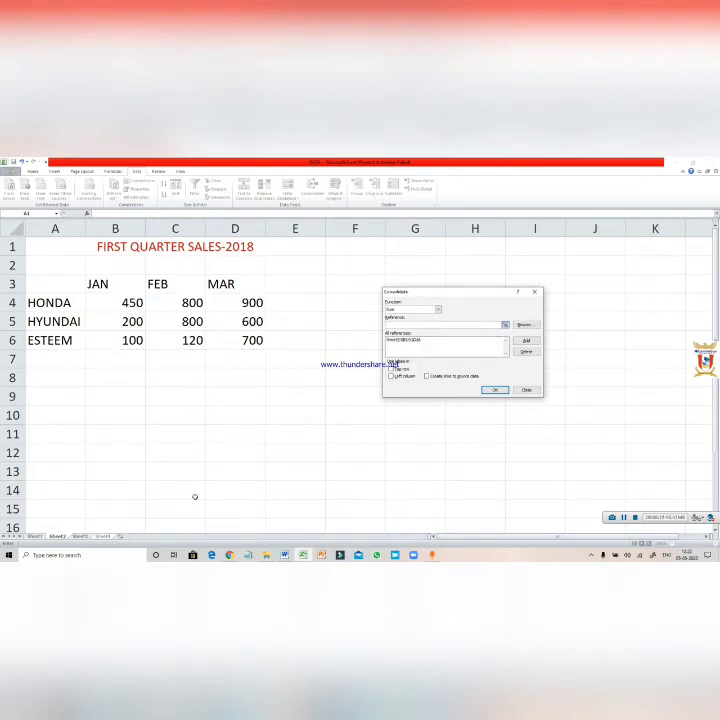
{"action": "left_click", "coordinate": [80, 537]}
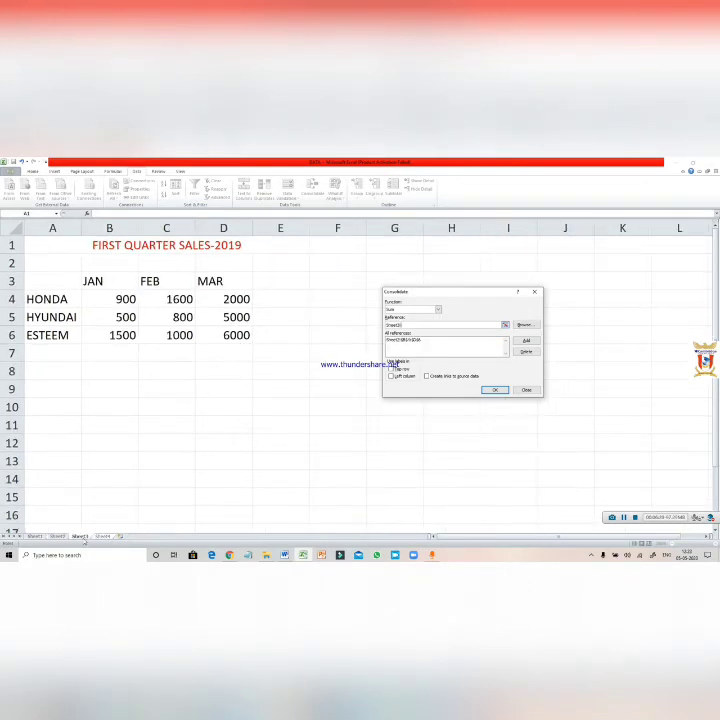
{"action": "left_click", "coordinate": [109, 299]}
{"action": "key", "text": "shift+Right"}
{"action": "key", "text": "shift+Right"}
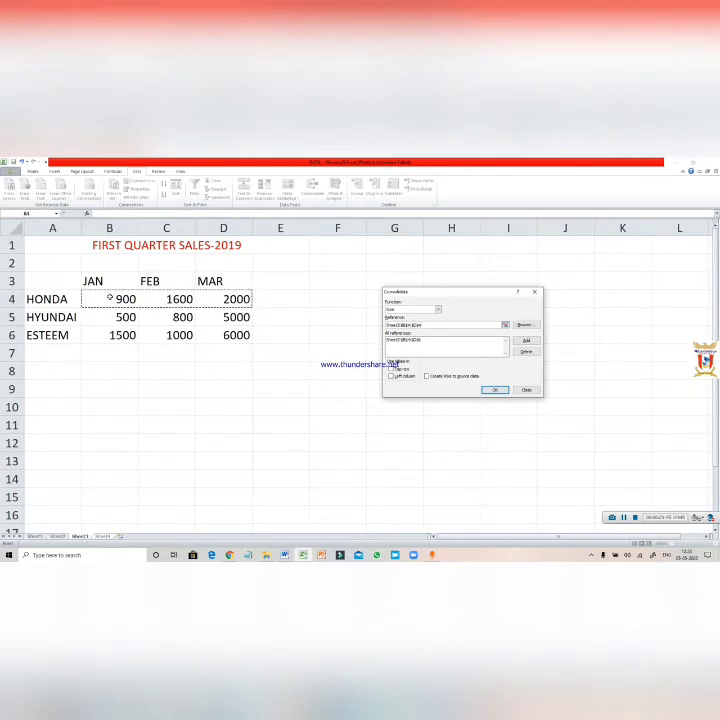
{"action": "key", "text": "shift+Down"}
{"action": "key", "text": "shift+Down"}
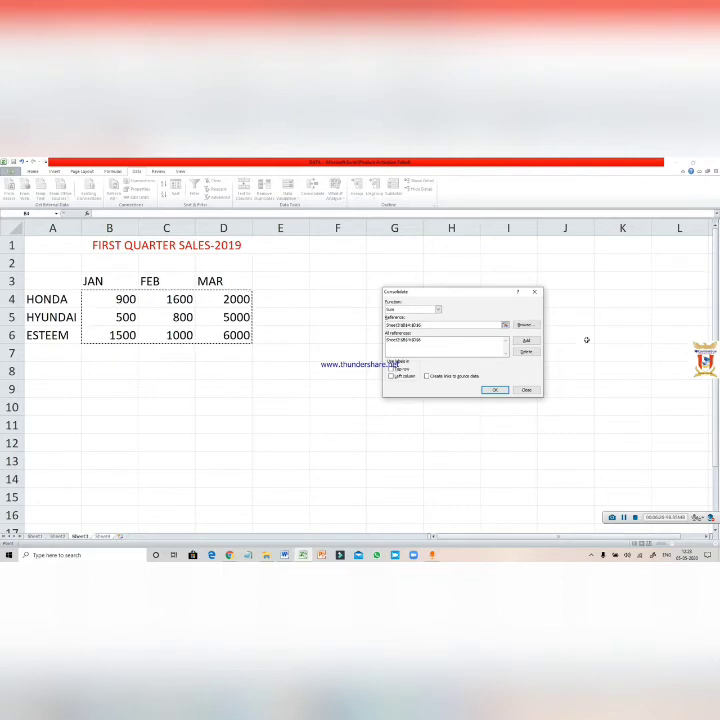
{"action": "left_click", "coordinate": [526, 340]}
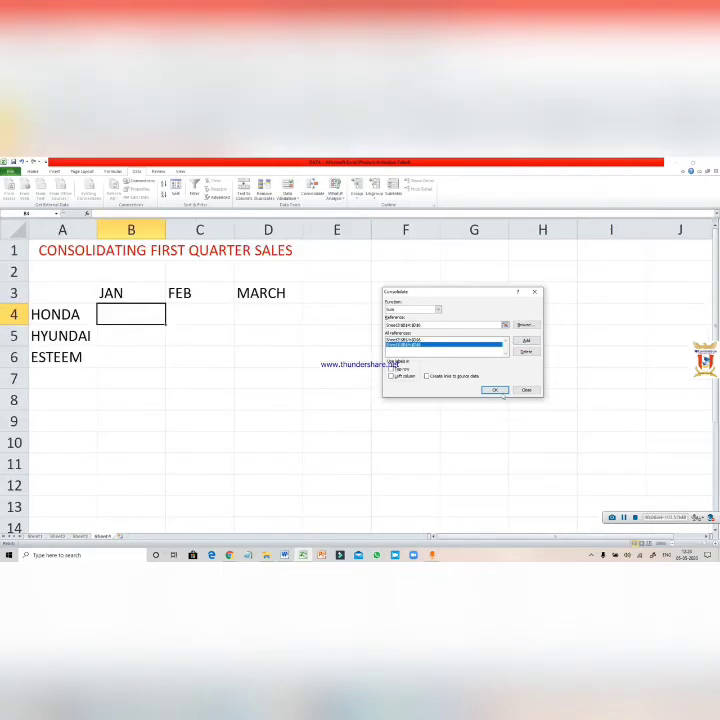
{"action": "left_click", "coordinate": [502, 390]}
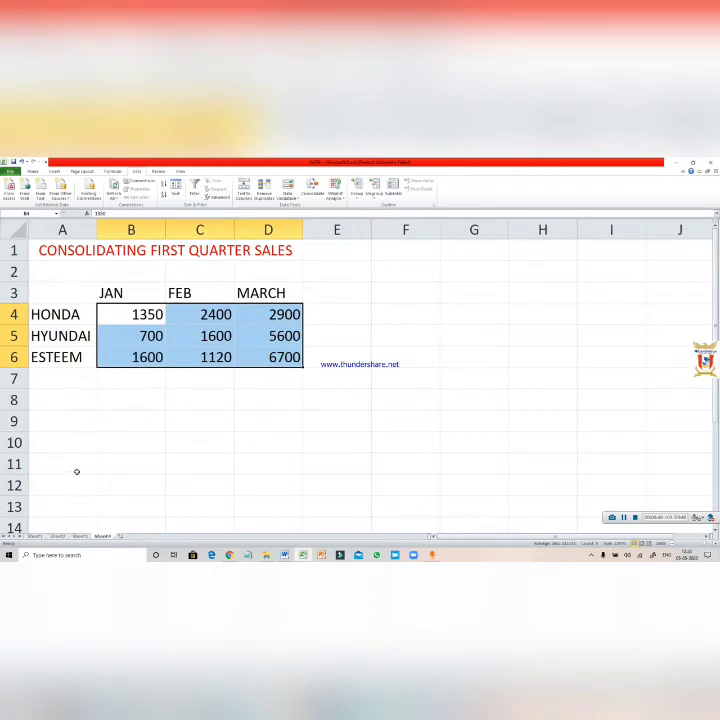
{"action": "left_click", "coordinate": [203, 380]}
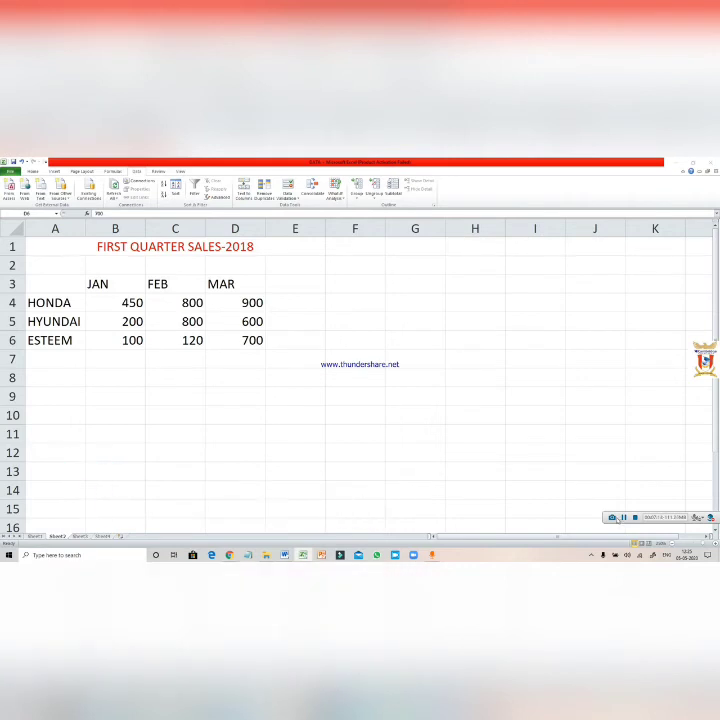
Step: Group the sales worksheets starting from Sheet2 and ungroup them again
{"action": "left_click", "coordinate": [57, 538]}
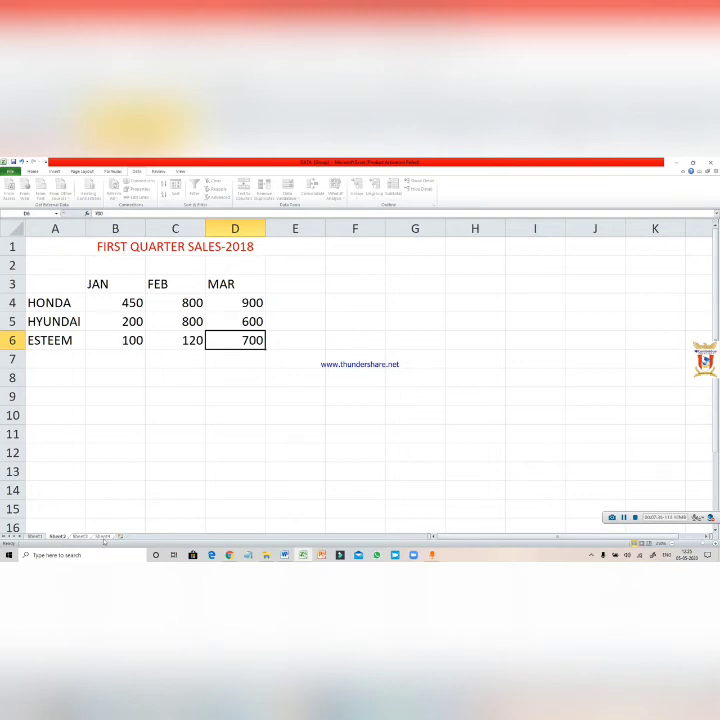
{"action": "right_click", "coordinate": [104, 540]}
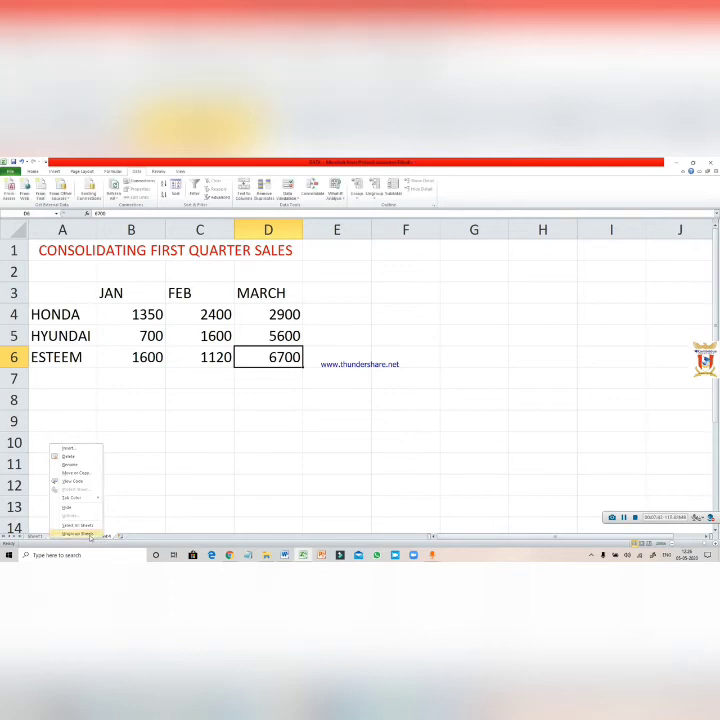
{"action": "left_click", "coordinate": [88, 534]}
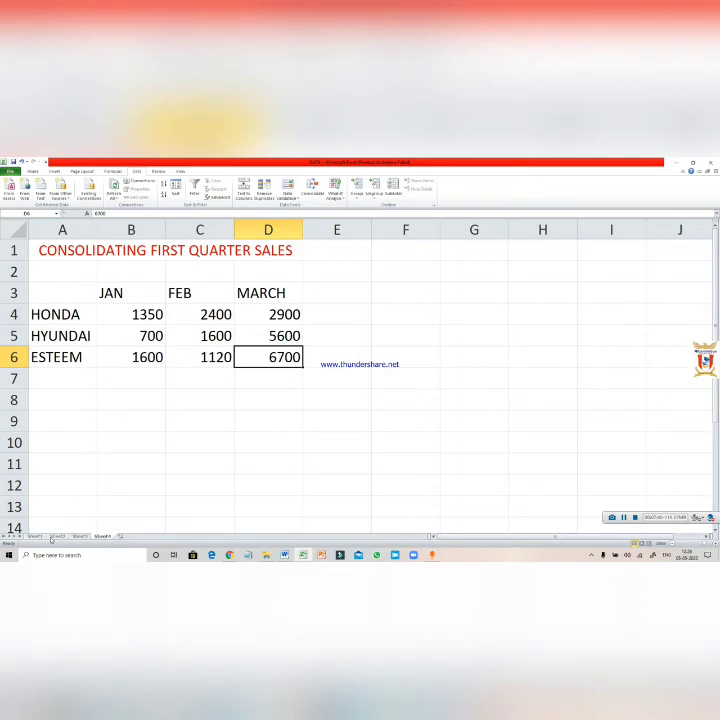
Step: Rename Sheet2 as SALES-2018
{"action": "left_click", "coordinate": [56, 537]}
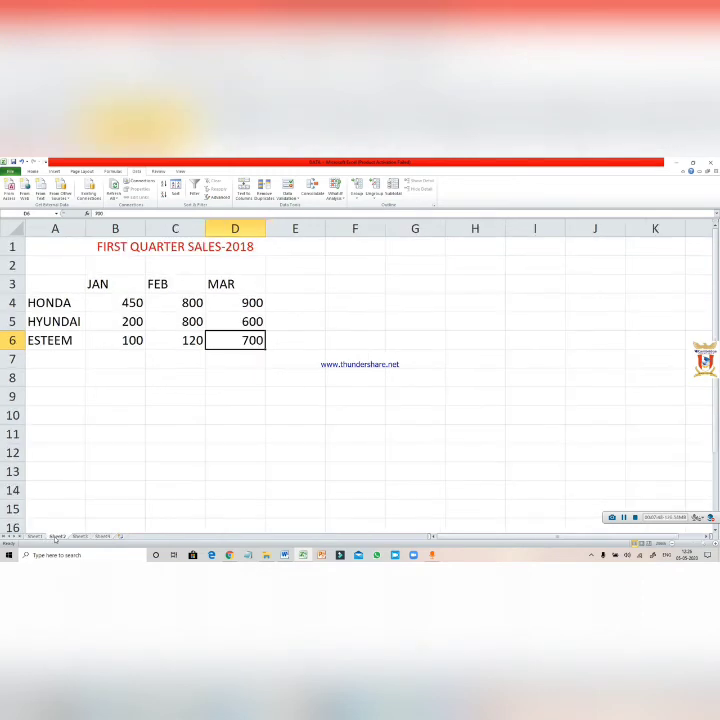
{"action": "right_click", "coordinate": [56, 537]}
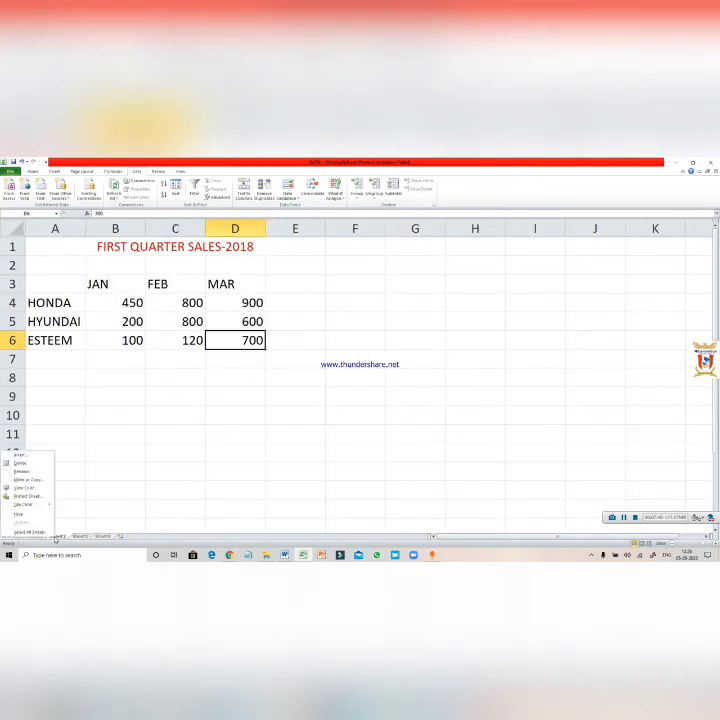
{"action": "left_click", "coordinate": [21, 471]}
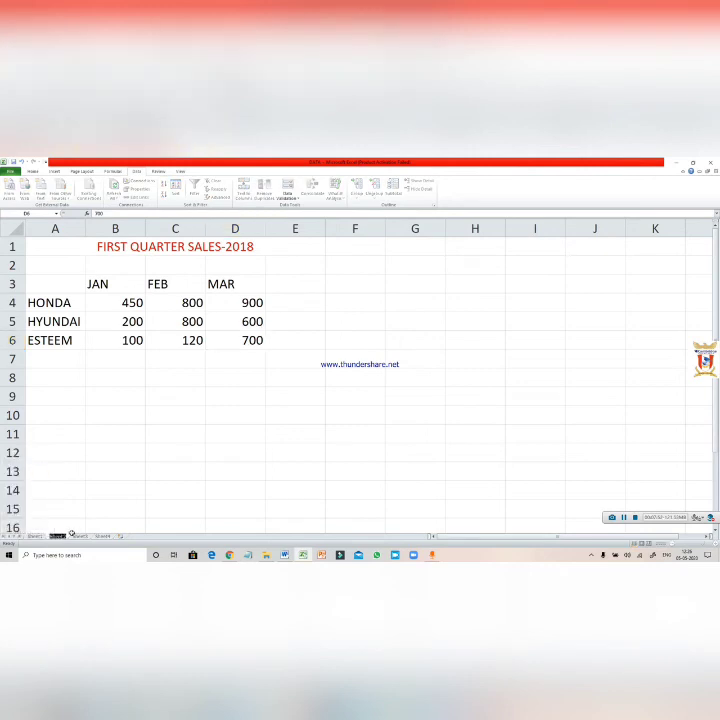
{"action": "key", "text": "Return"}
{"action": "left_click_drag", "start_coordinate": [71, 534], "coordinate": [71, 535]}
{"action": "key", "text": "BackSpace"}
{"action": "type", "text": "-1"}
{"action": "type", "text": "018"}
Step: Rename Sheet3 as SALES-2019
{"action": "left_click", "coordinate": [96, 537]}
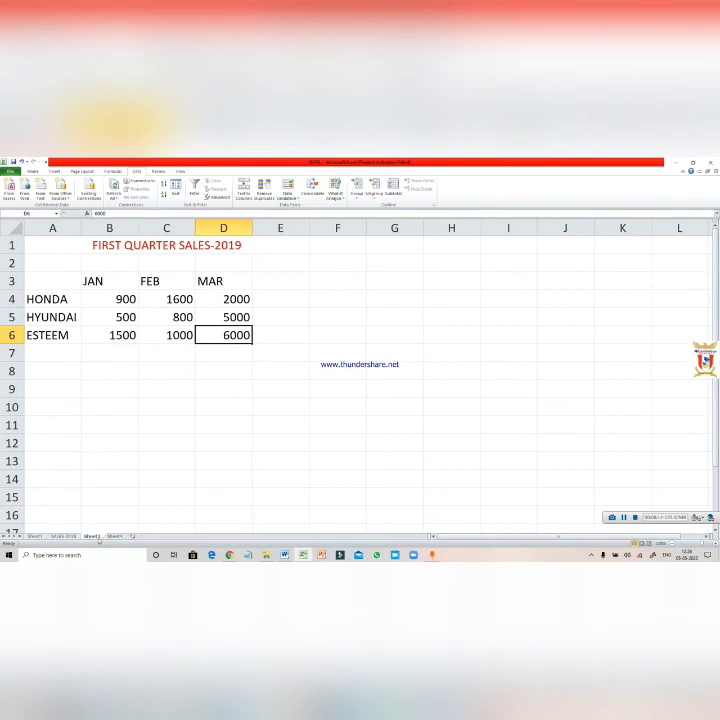
{"action": "right_click", "coordinate": [96, 537]}
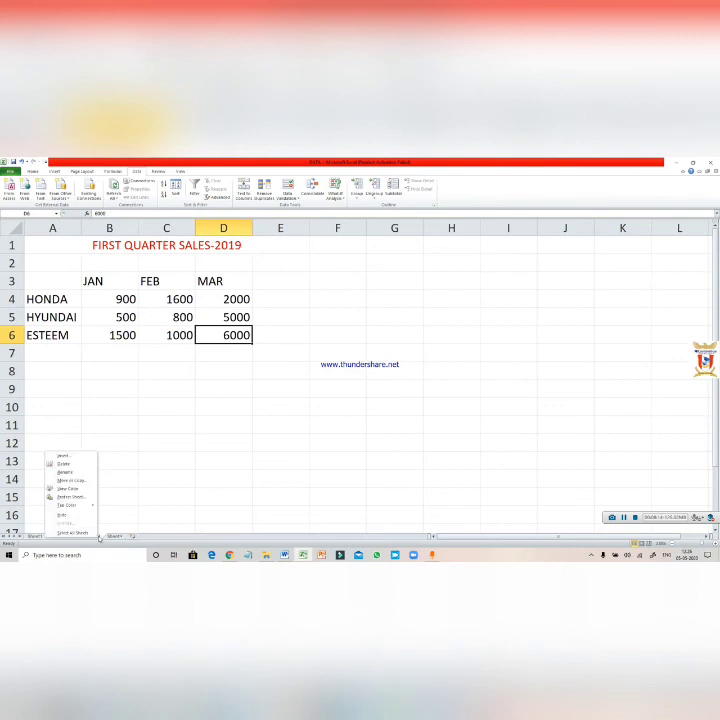
{"action": "key", "text": "Escape"}
{"action": "double_click", "coordinate": [96, 537]}
{"action": "double_click", "coordinate": [96, 537]}
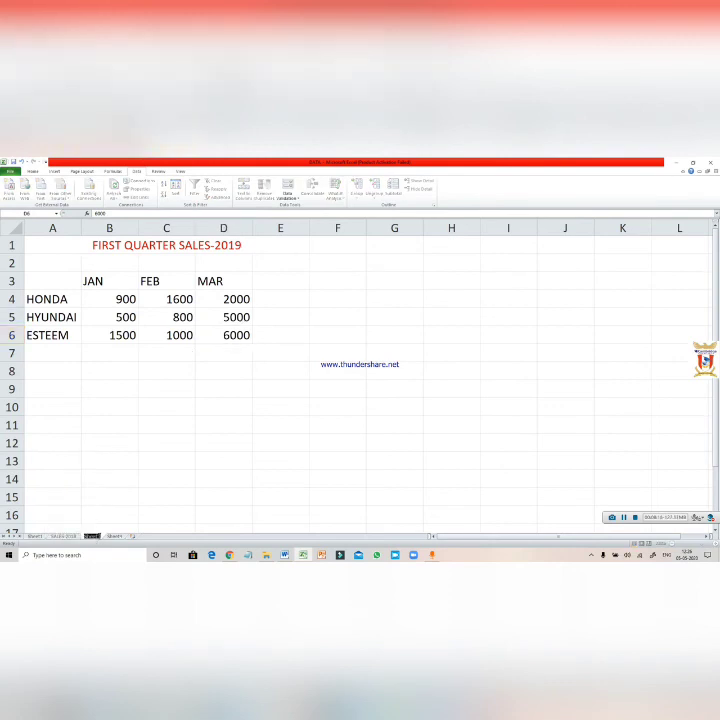
{"action": "left_click", "coordinate": [99, 538]}
{"action": "type", "text": "SALES-"}
{"action": "type", "text": "2019"}
Step: Rename Sheet4, which holds the consolidated first quarter sales, as CONSOLIDATION
{"action": "left_click", "coordinate": [126, 537]}
{"action": "right_click", "coordinate": [125, 538]}
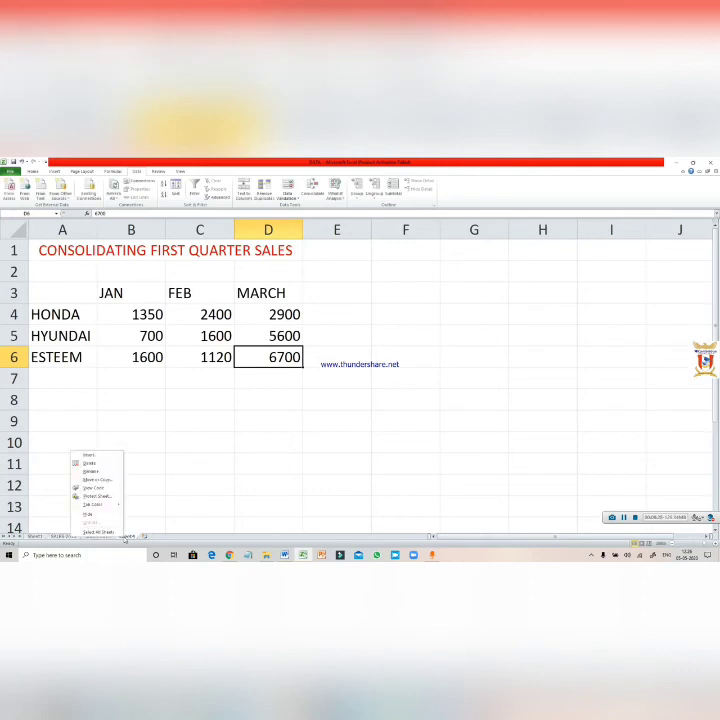
{"action": "left_click", "coordinate": [98, 471]}
{"action": "type", "text": "CONSOLIDATION"}
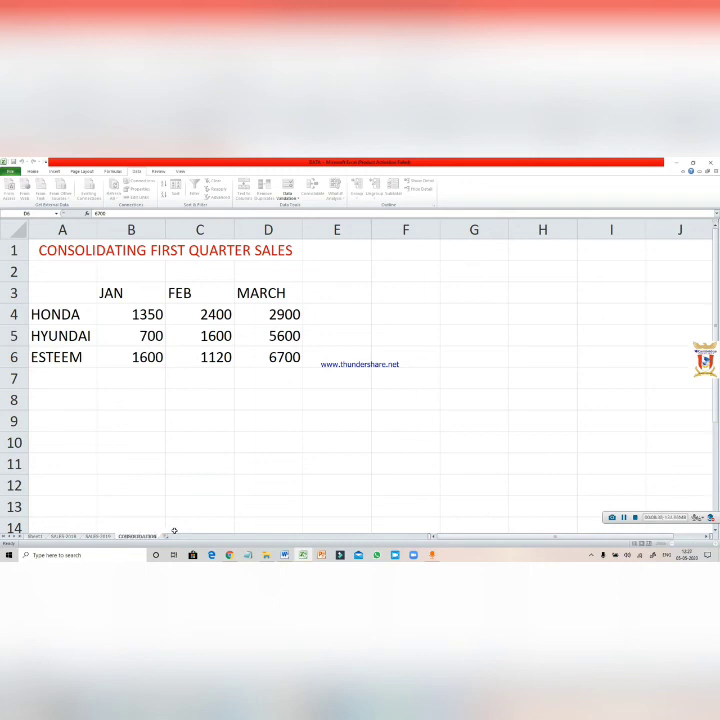